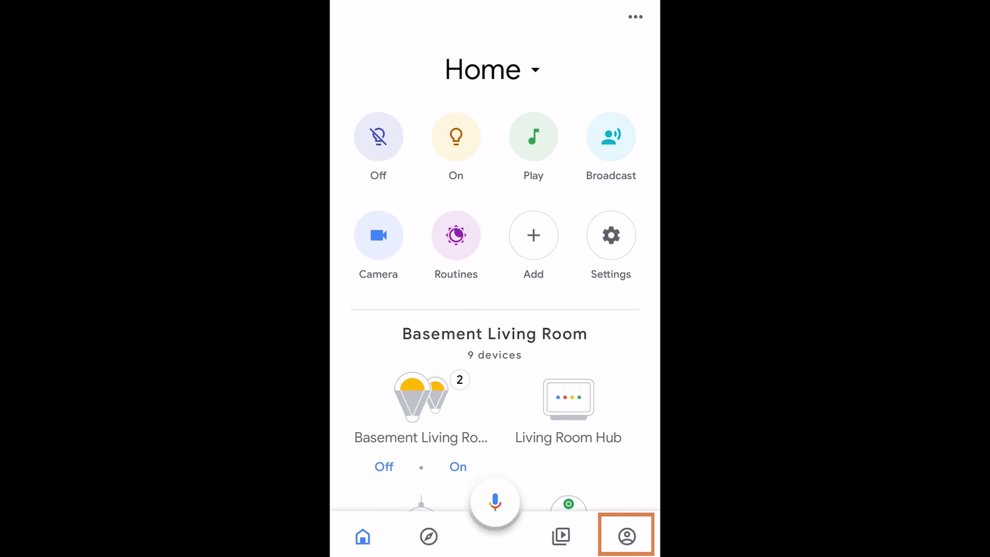
- Reach the Routines list via account Settings, More settings and the Assistant tab
click(627, 536)
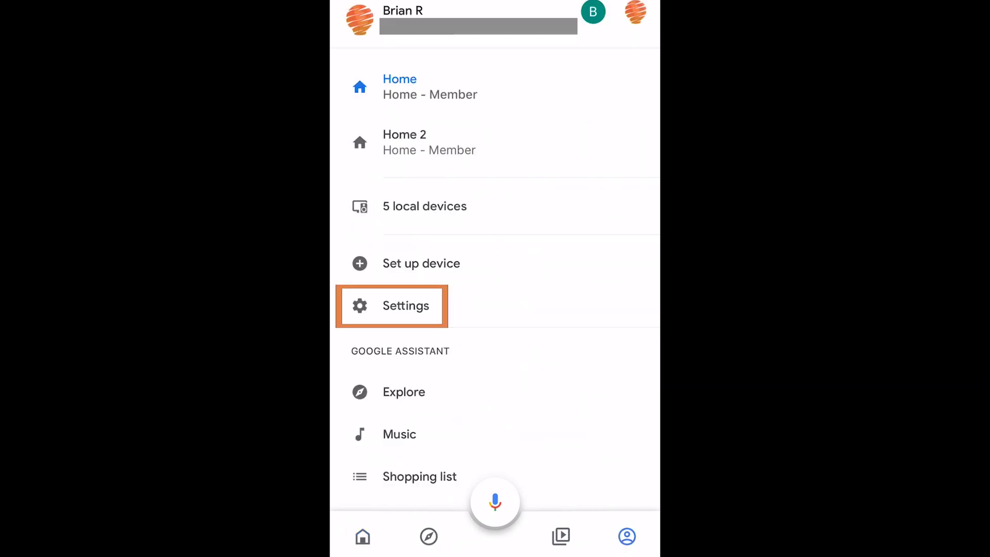
click(406, 306)
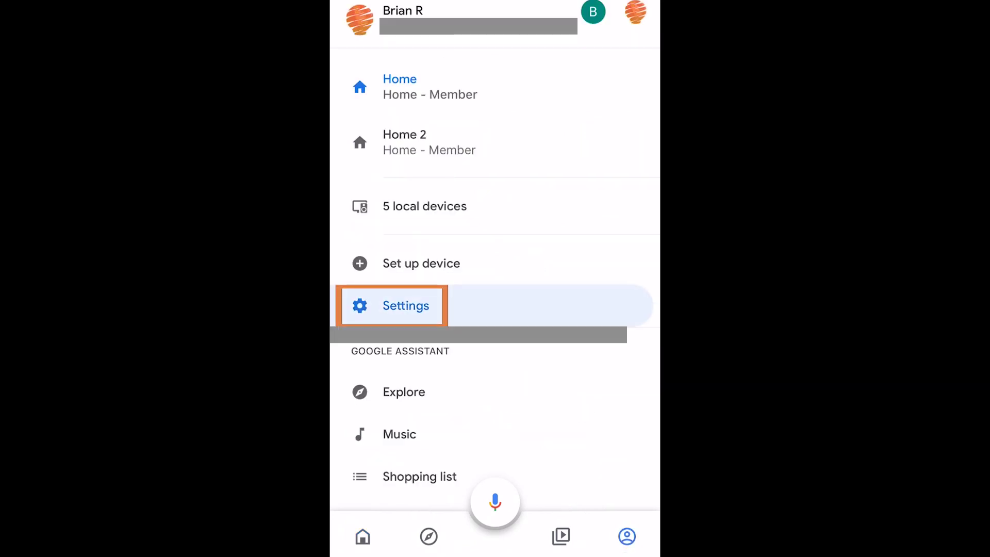
scroll(495, 289, down, 15)
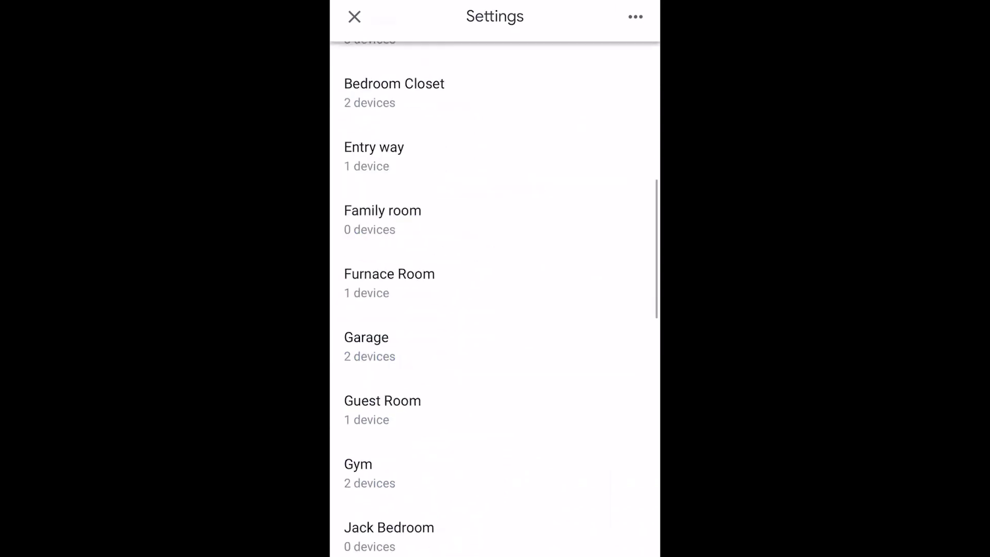
scroll(495, 289, down, 15)
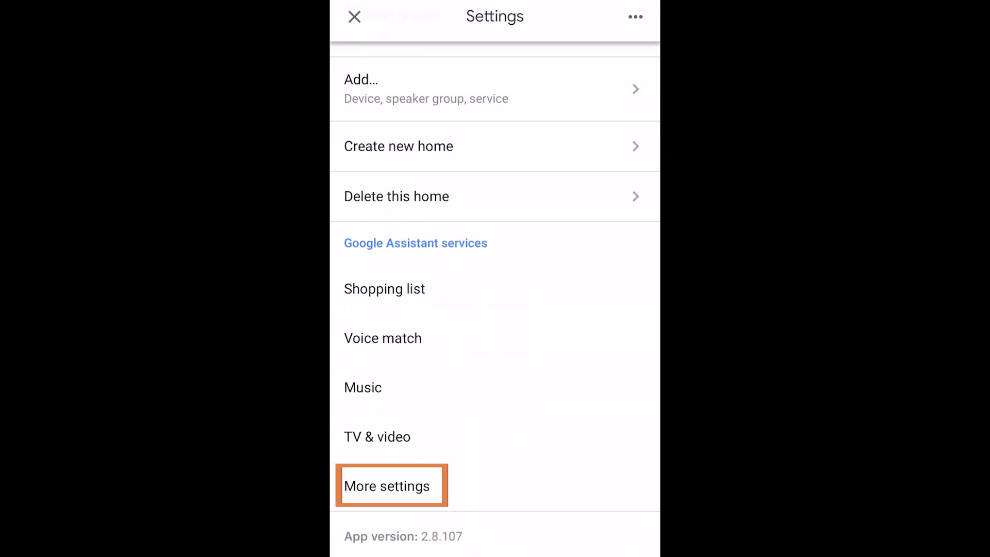
click(386, 486)
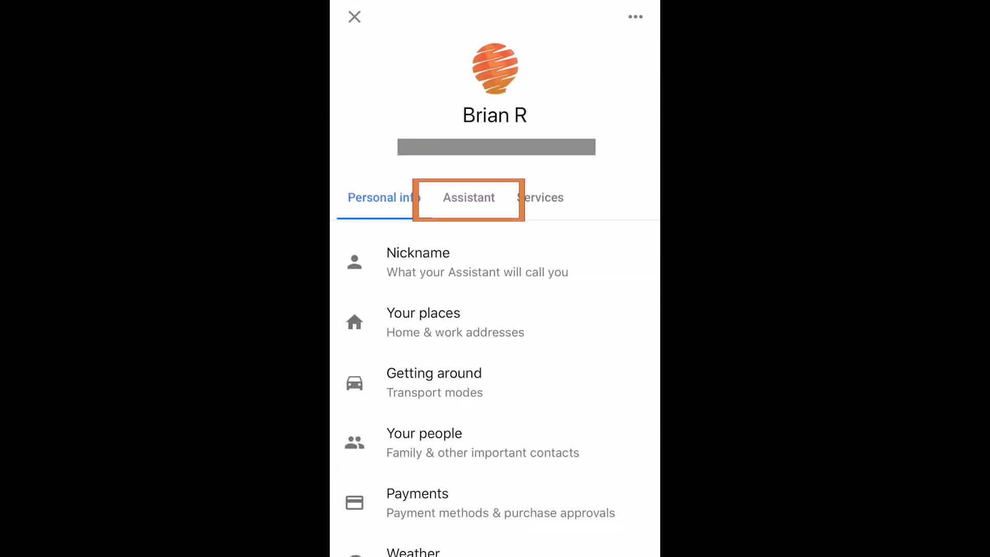
click(469, 197)
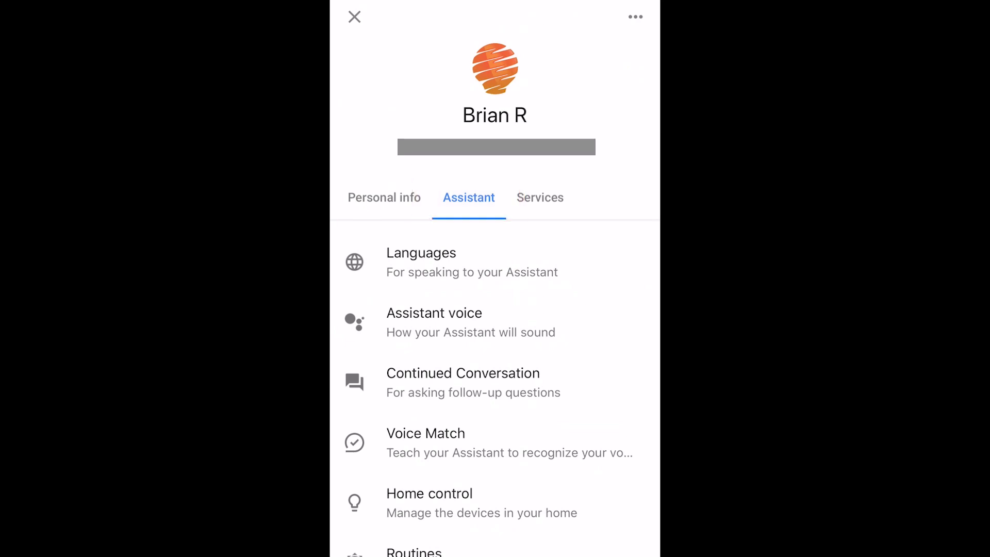
scroll(495, 310, down, 5)
scroll(495, 309, down, 3)
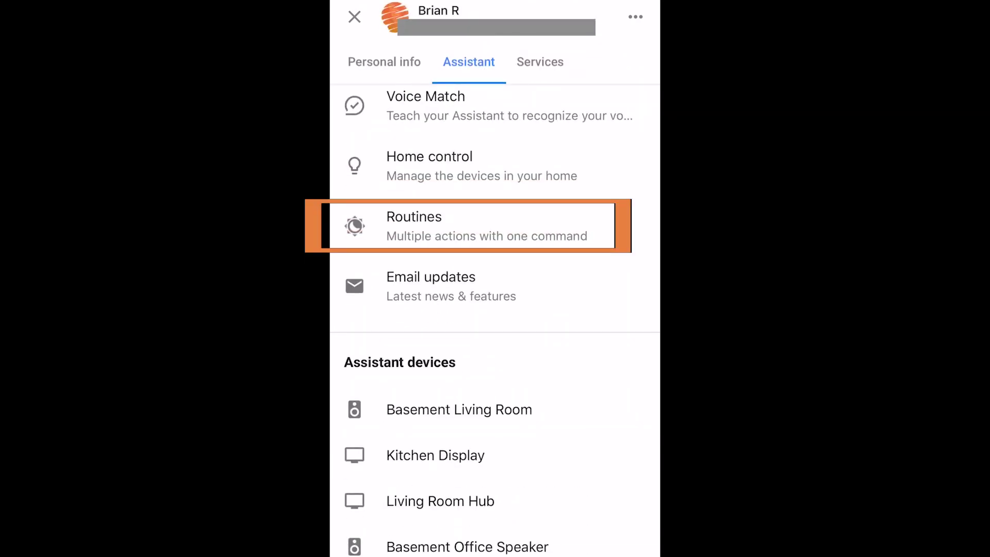
click(487, 225)
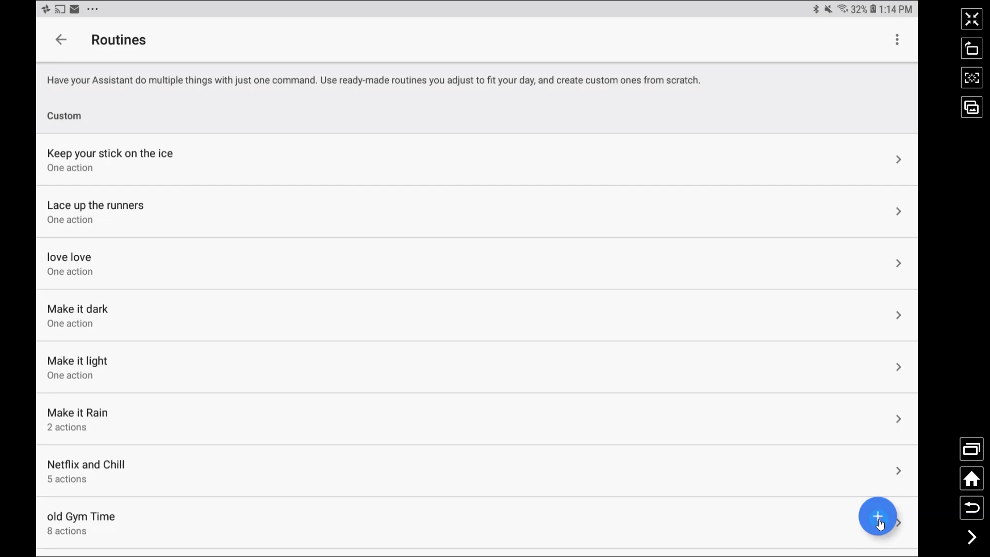
- Create a new routine whose starter command is the phrase 'Gym time'
click(876, 521)
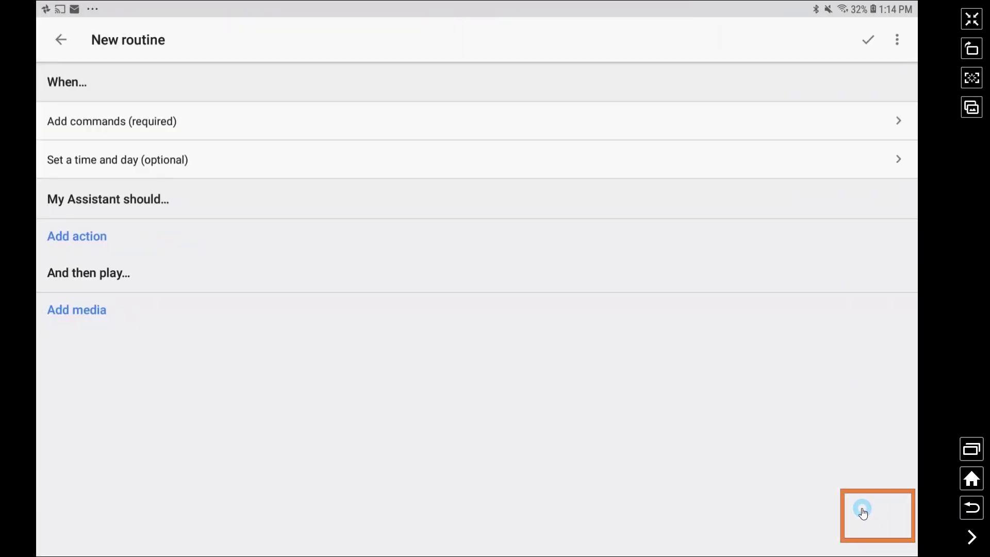
click(171, 129)
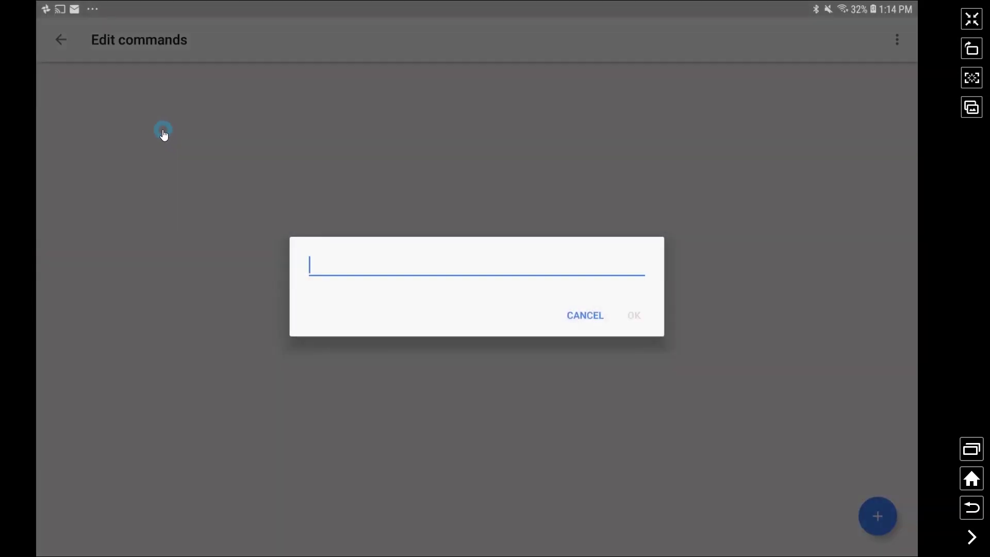
click(334, 275)
click(92, 480)
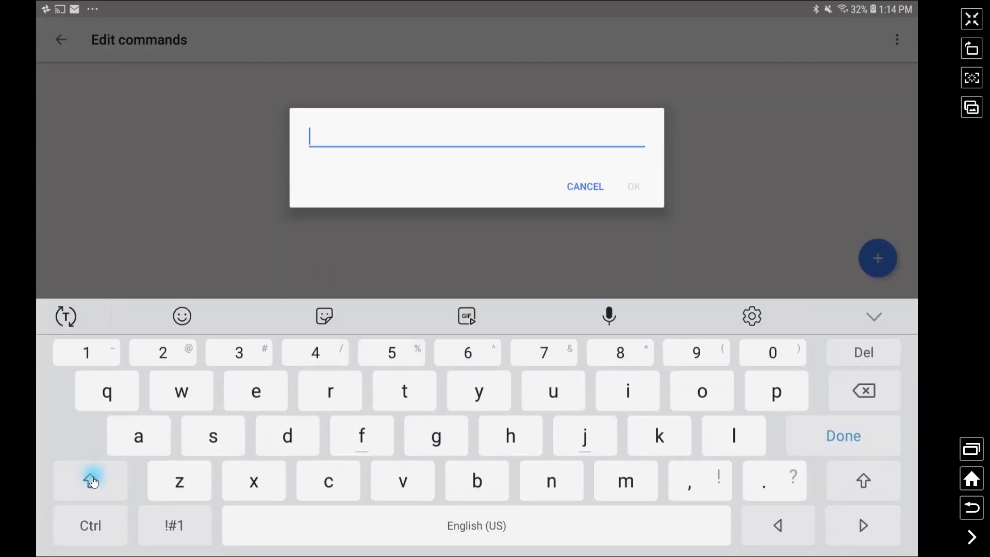
click(437, 436)
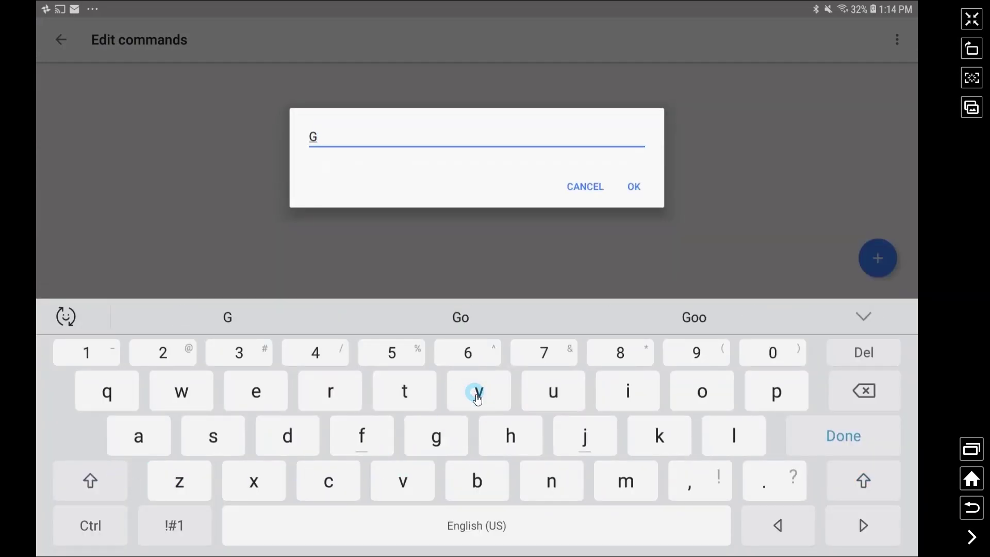
click(478, 397)
click(635, 486)
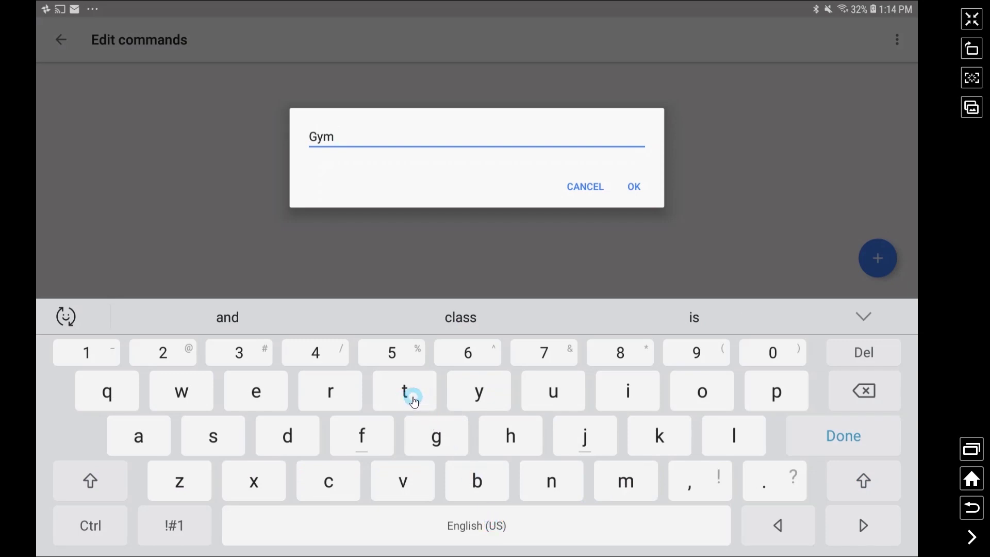
text(ti)
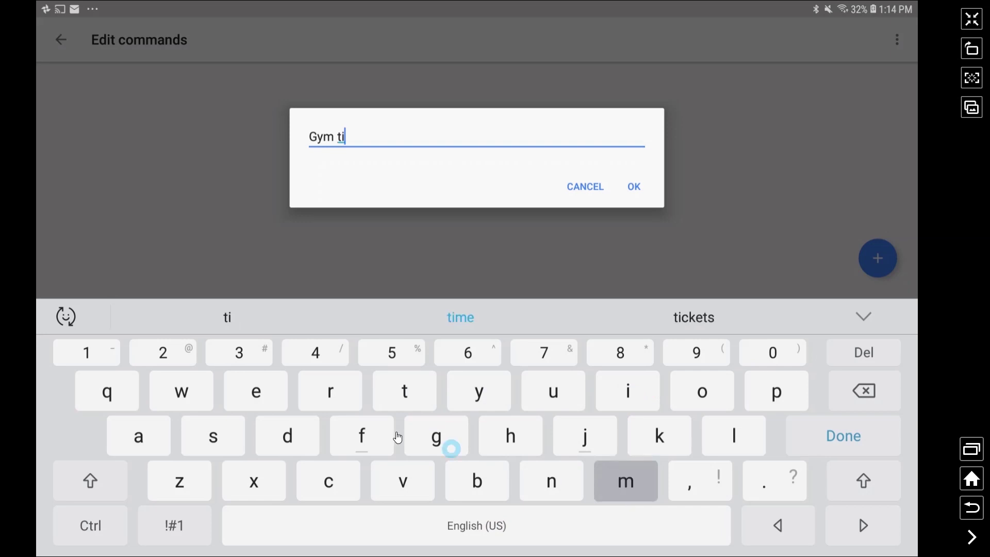
text(me)
click(638, 187)
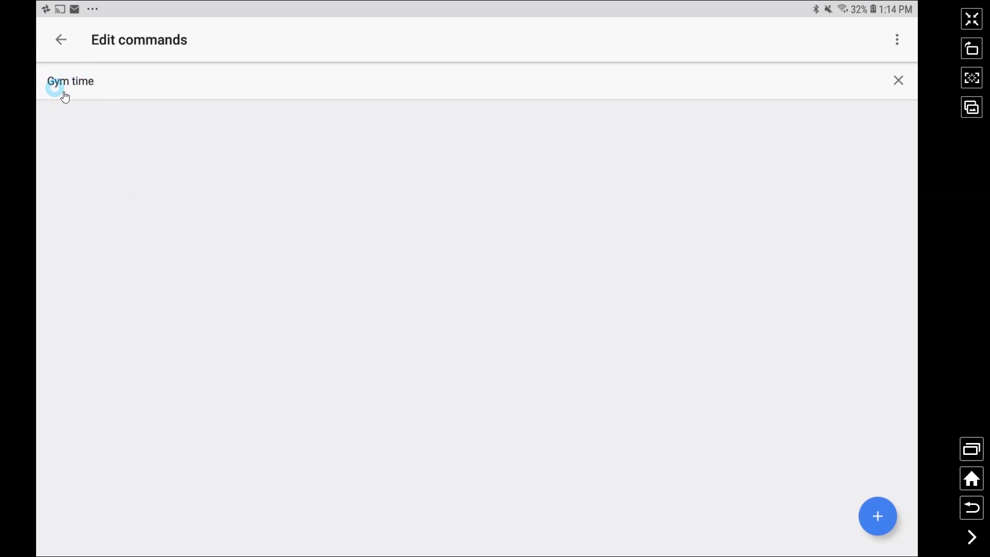
click(63, 42)
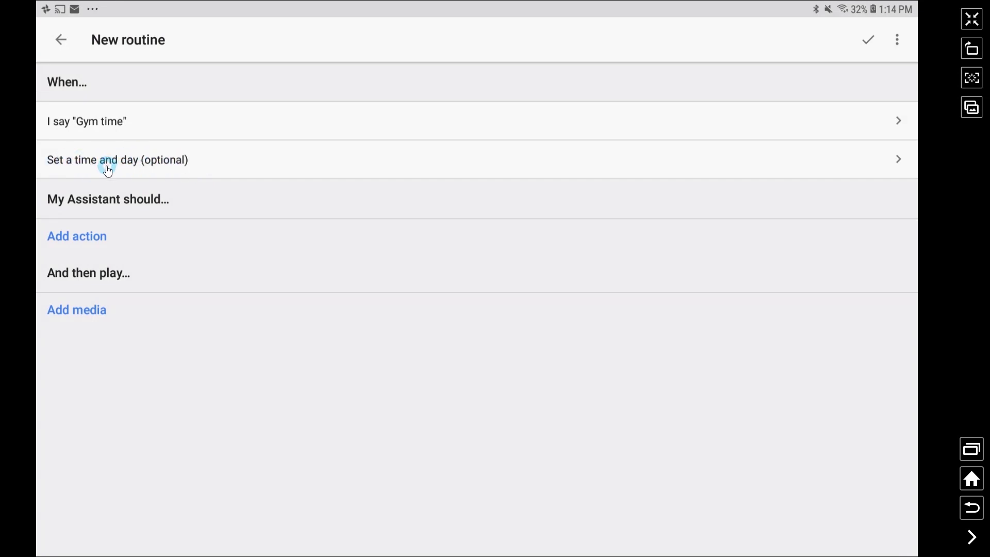
click(91, 238)
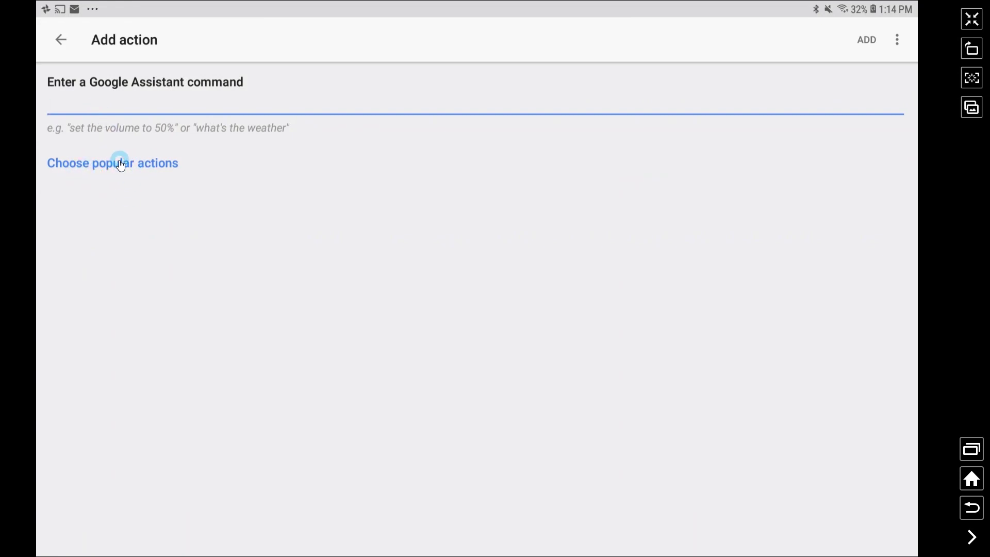
- Add the routine action 'set the volume to 50% on basement office 2'
click(87, 111)
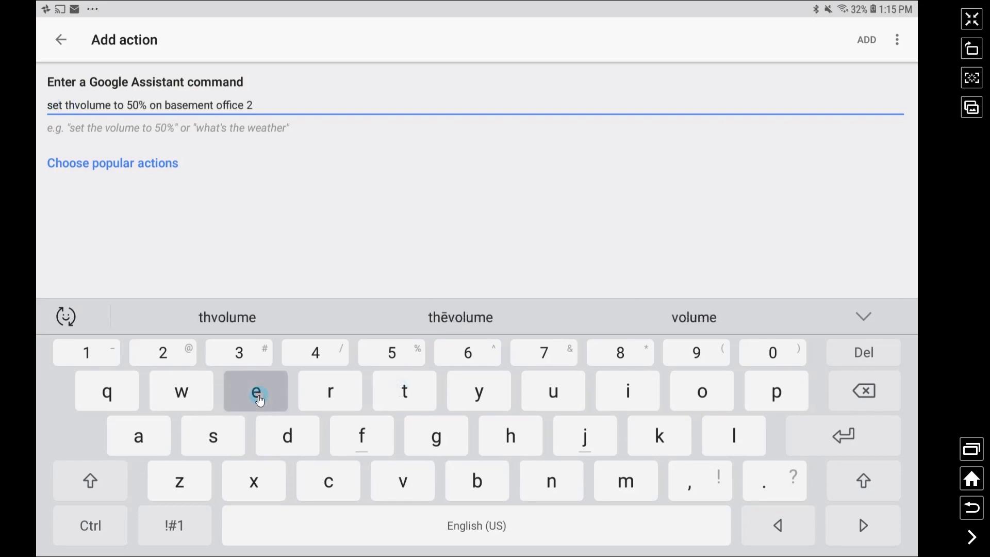
text(e)
click(474, 526)
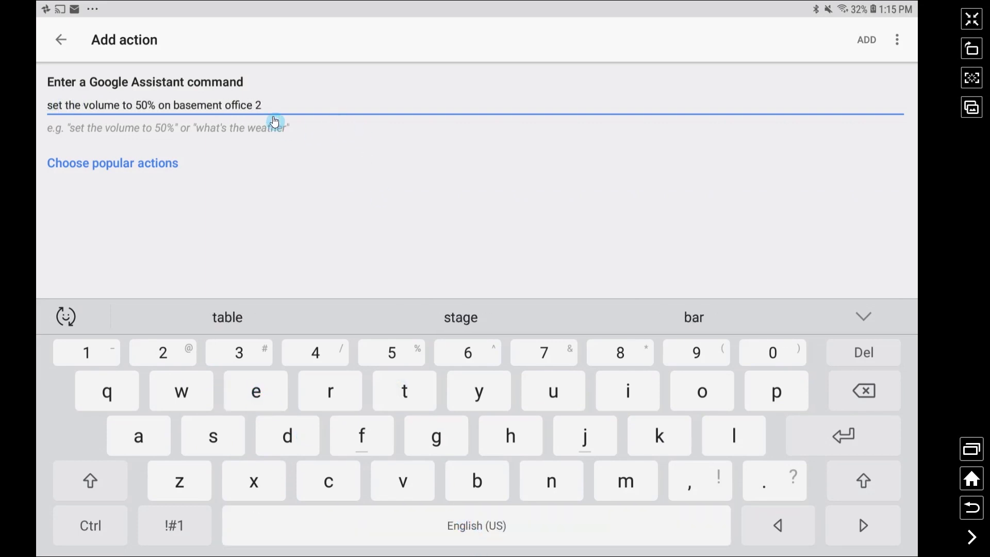
click(265, 106)
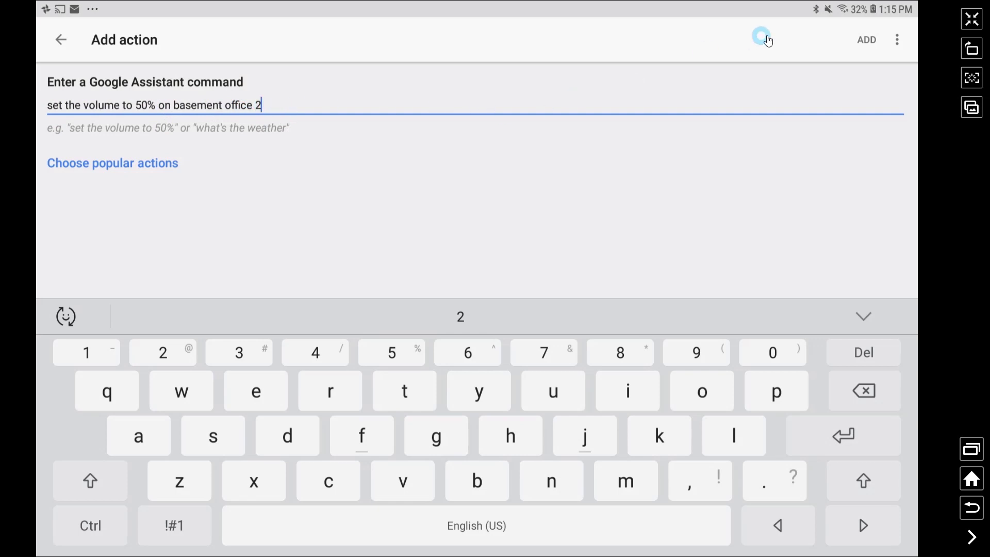
click(870, 43)
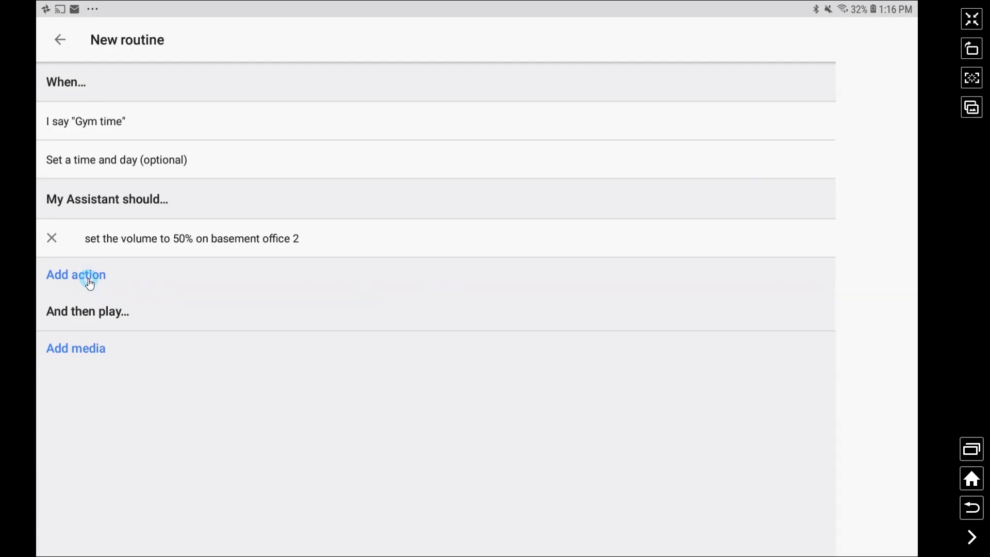
click(89, 278)
- Add the routine action 'set the volume to 50% on living room hub'
click(89, 101)
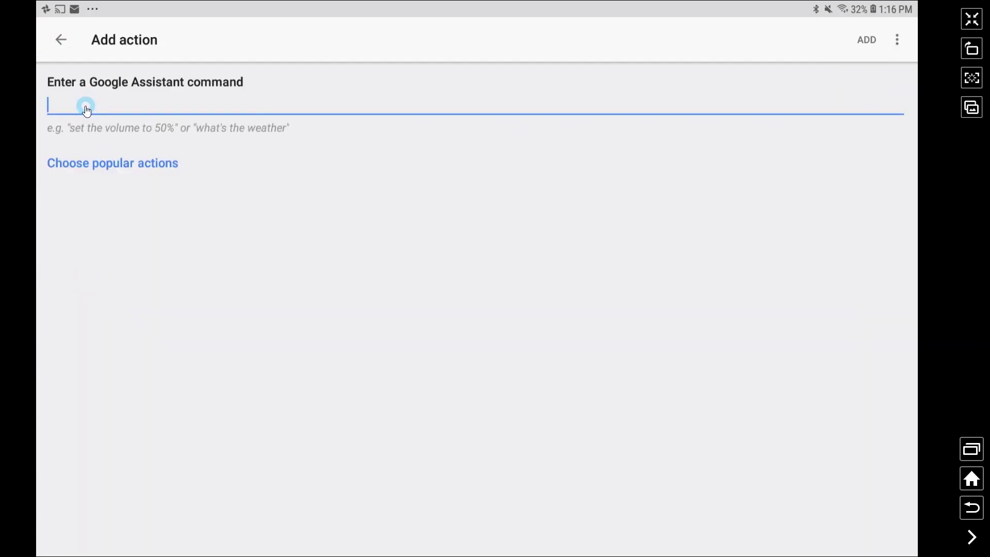
text(set the volume to 50% on living room ub)
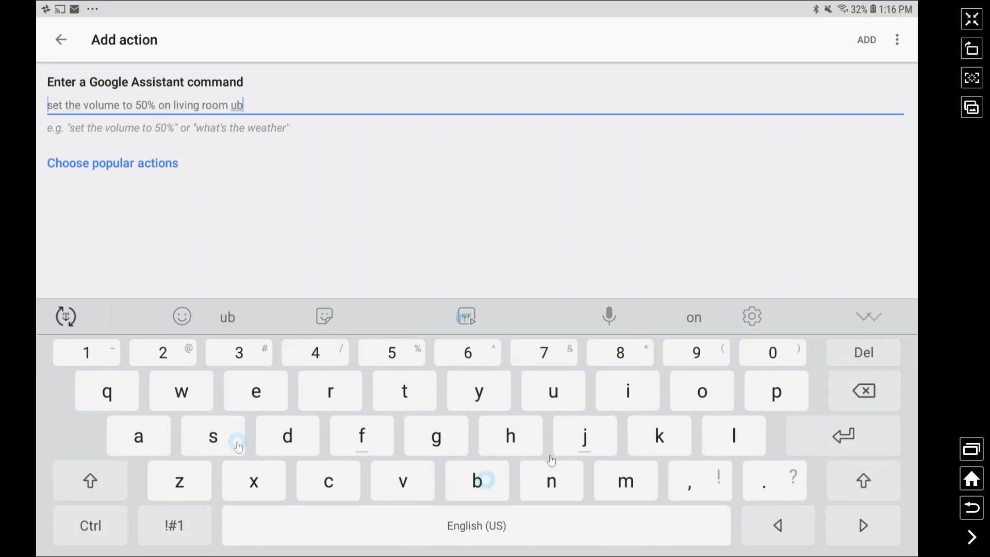
key(BackSpace)
key(BackSpace)
click(506, 435)
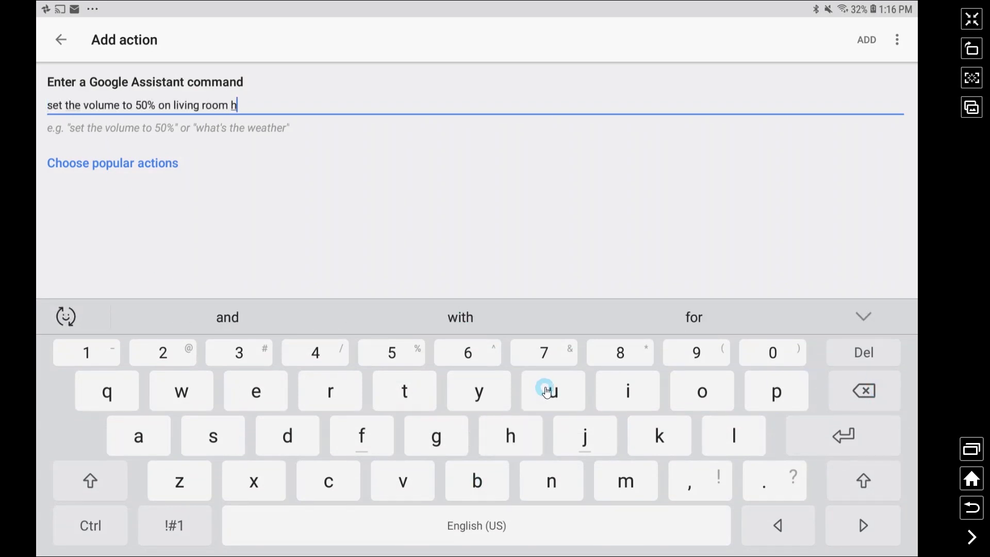
click(546, 389)
click(464, 472)
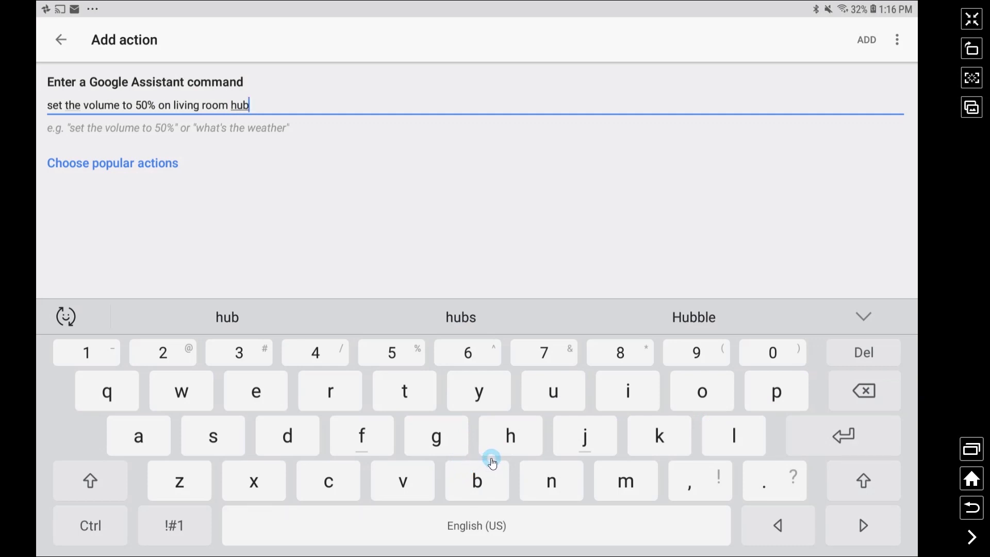
click(859, 45)
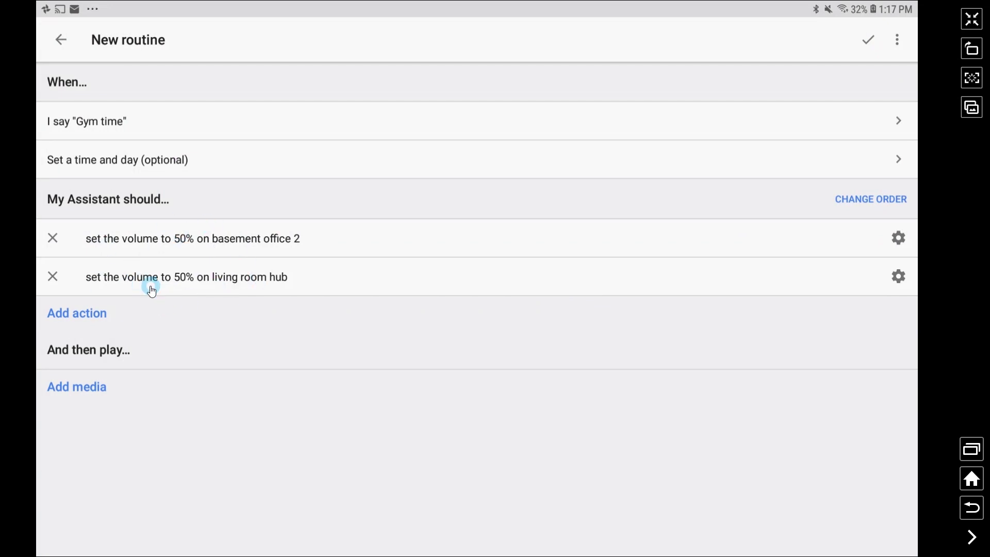
- Add the routine action 'play foo fighters on gym team'
click(75, 316)
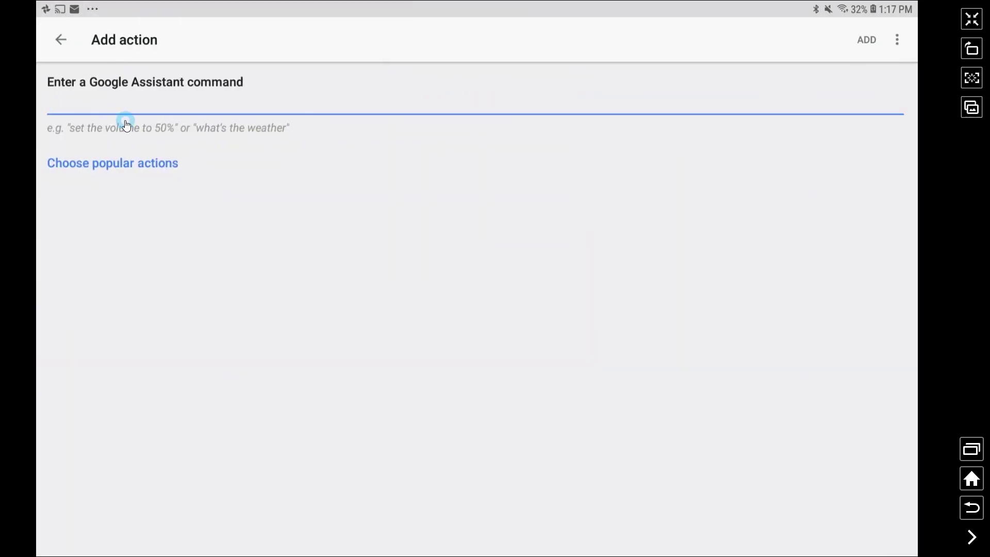
click(85, 106)
text(play foo fighters on gym te)
click(145, 439)
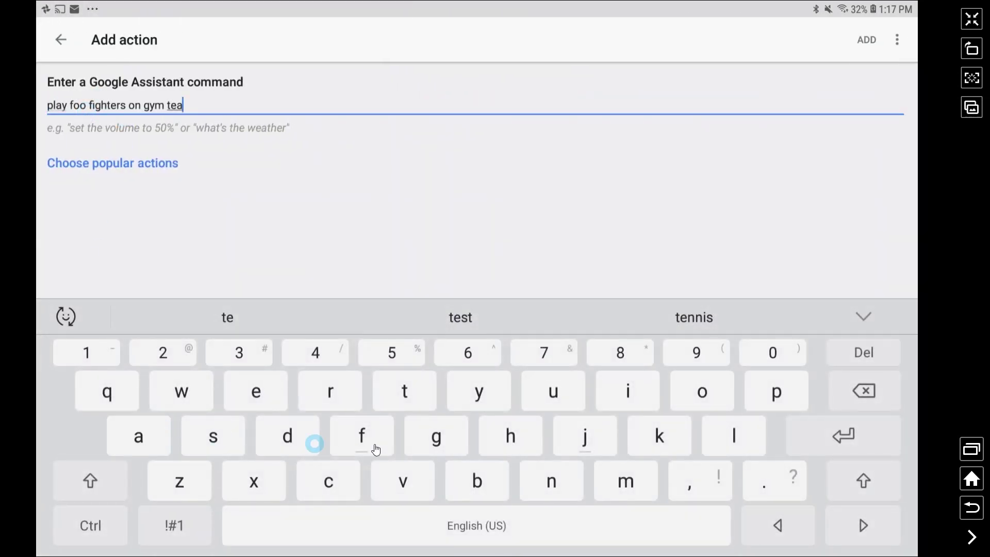
click(638, 490)
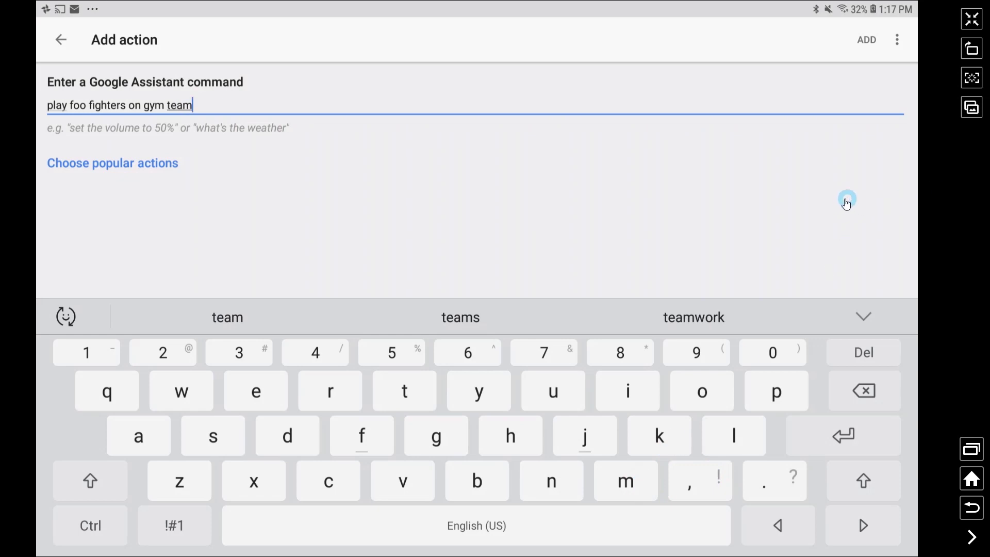
click(867, 39)
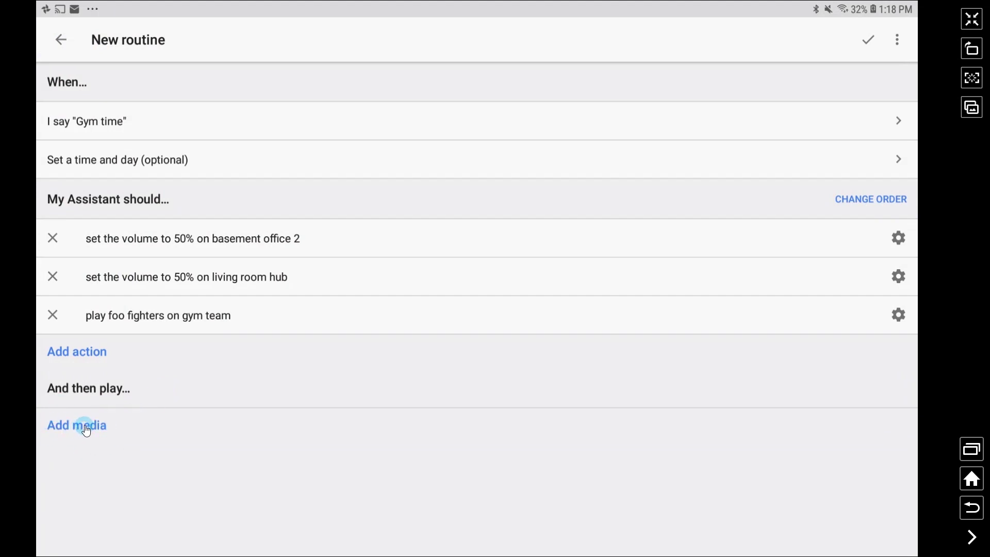
click(86, 428)
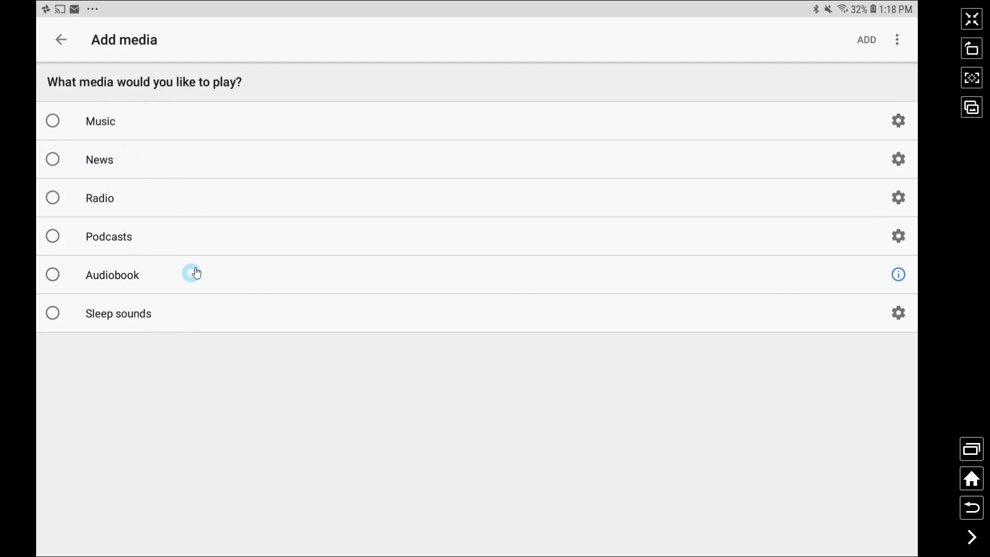
click(63, 40)
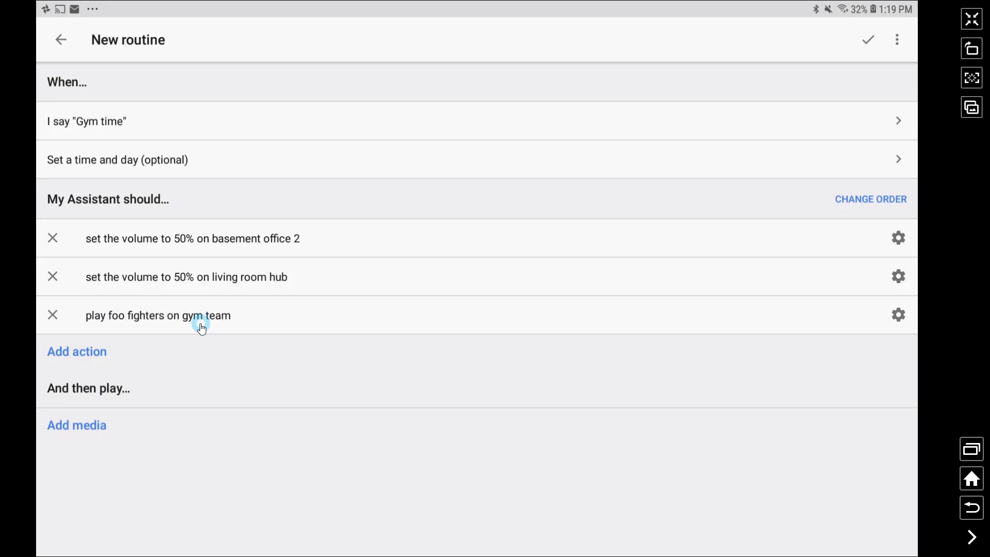
- Add the popular custom response Say something, saying 'Enjoy your workout'
click(74, 356)
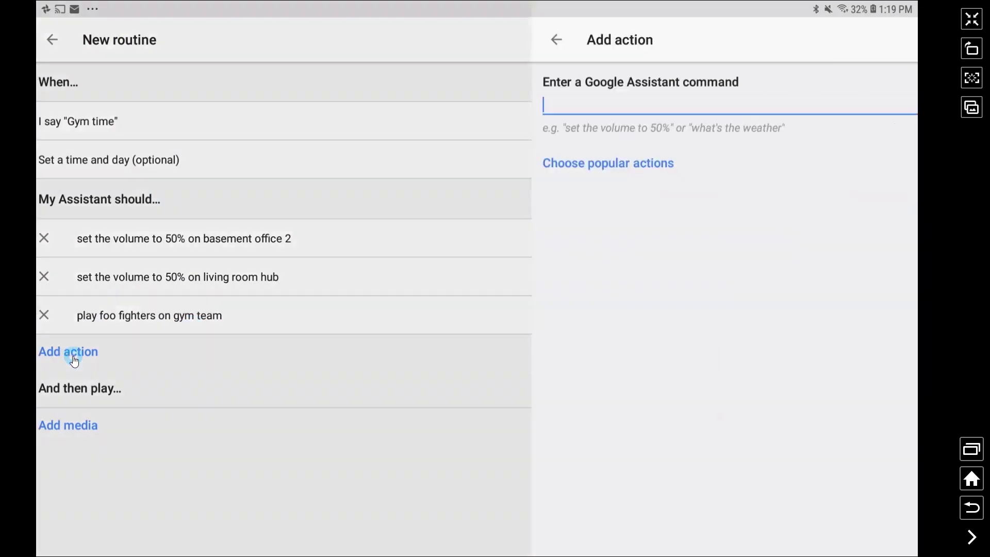
click(128, 165)
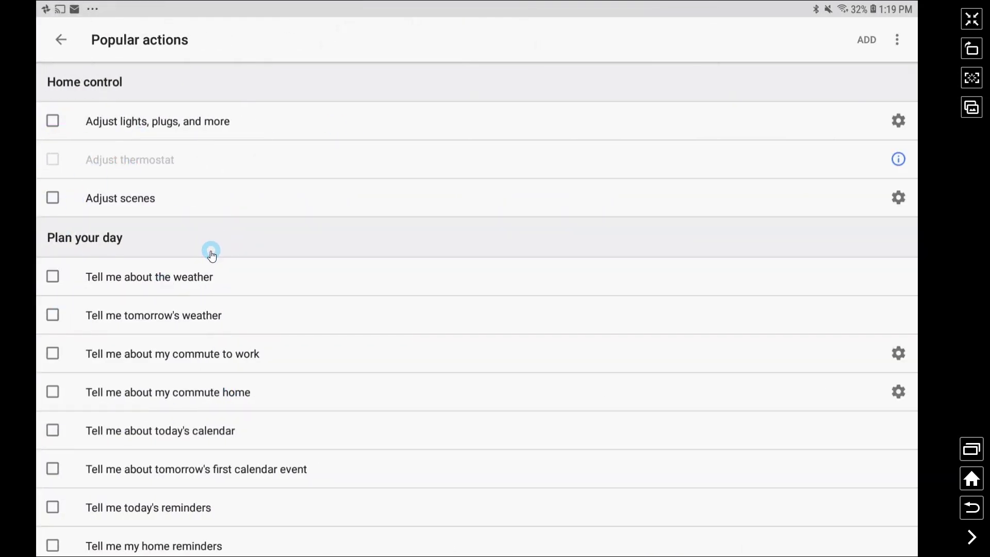
scroll(212, 251, down, 3)
scroll(104, 398, down, 2)
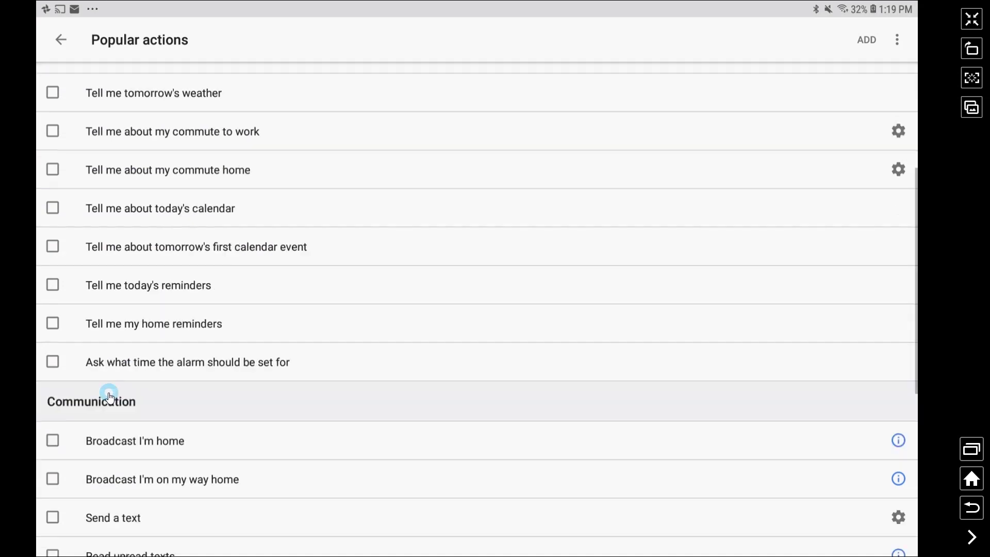
scroll(111, 389, down, 3)
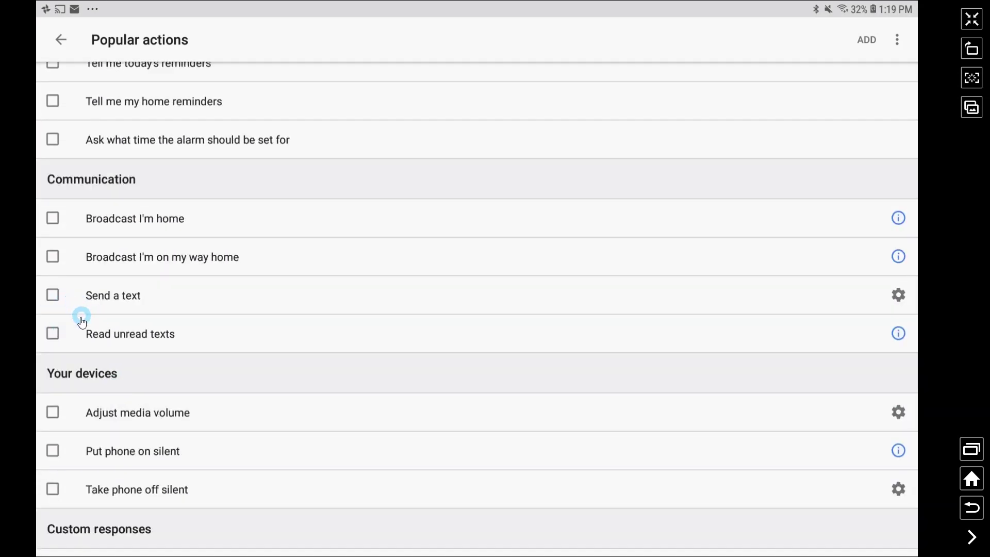
scroll(80, 319, down, 1)
click(53, 510)
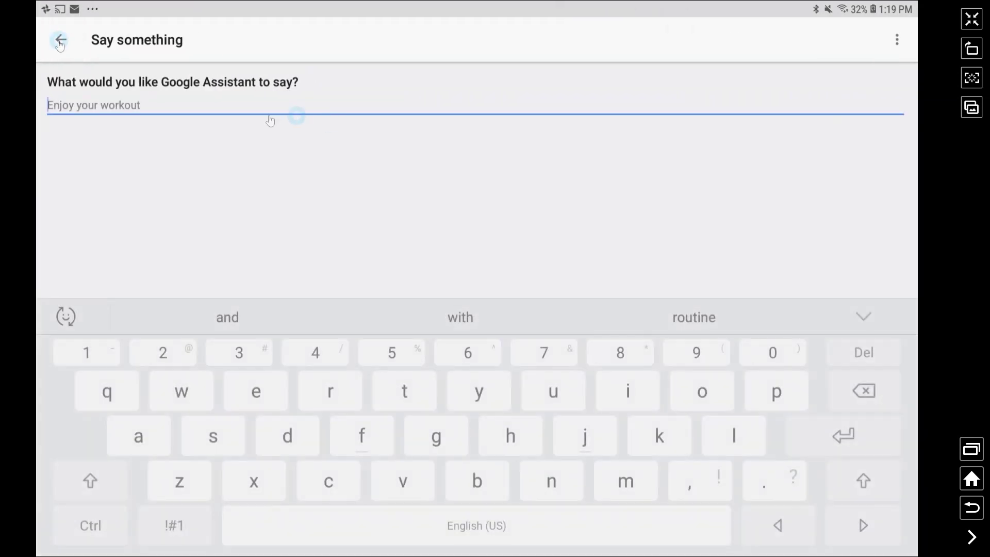
click(60, 41)
click(896, 509)
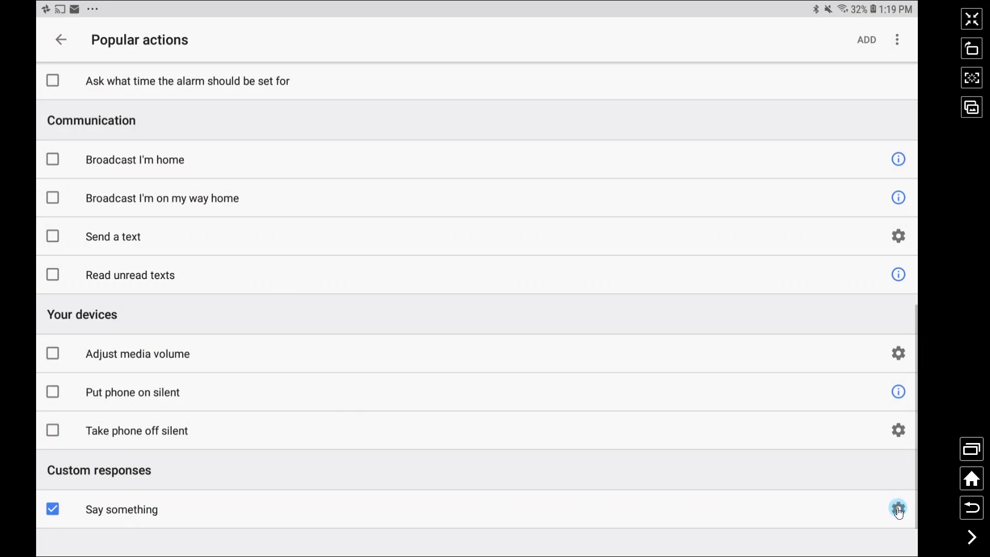
click(47, 29)
click(867, 46)
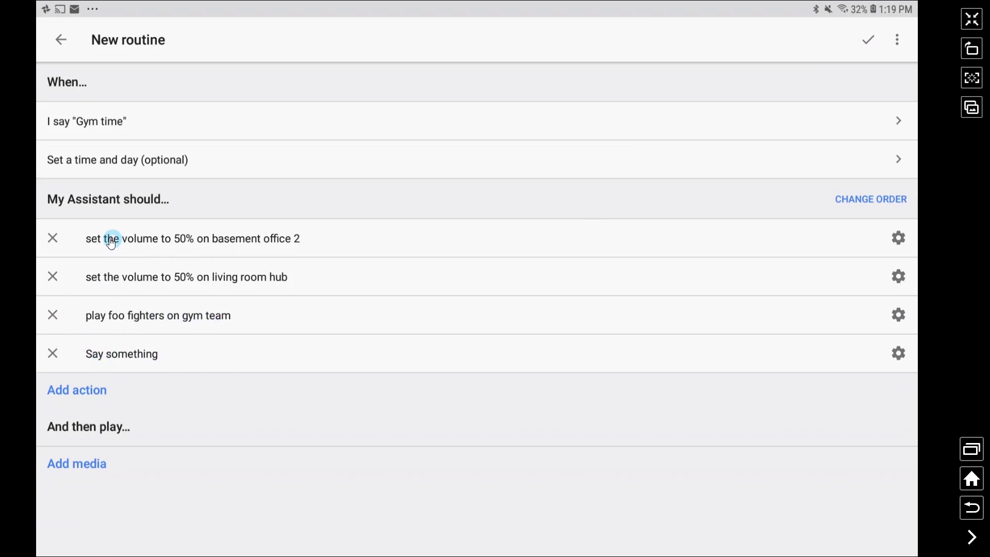
- Move Say something to the top of the action order and save the Gym time routine
click(885, 201)
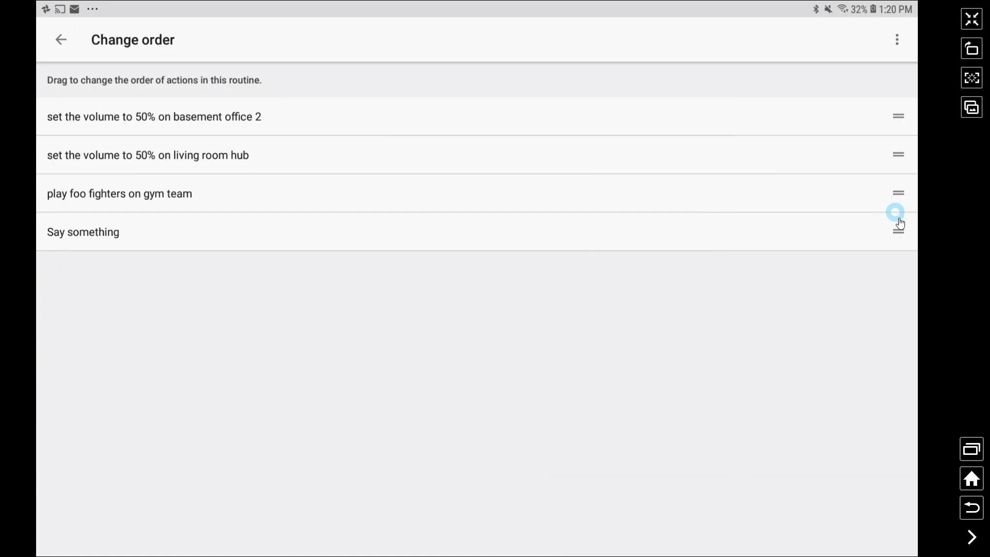
drag(899, 231, 900, 113)
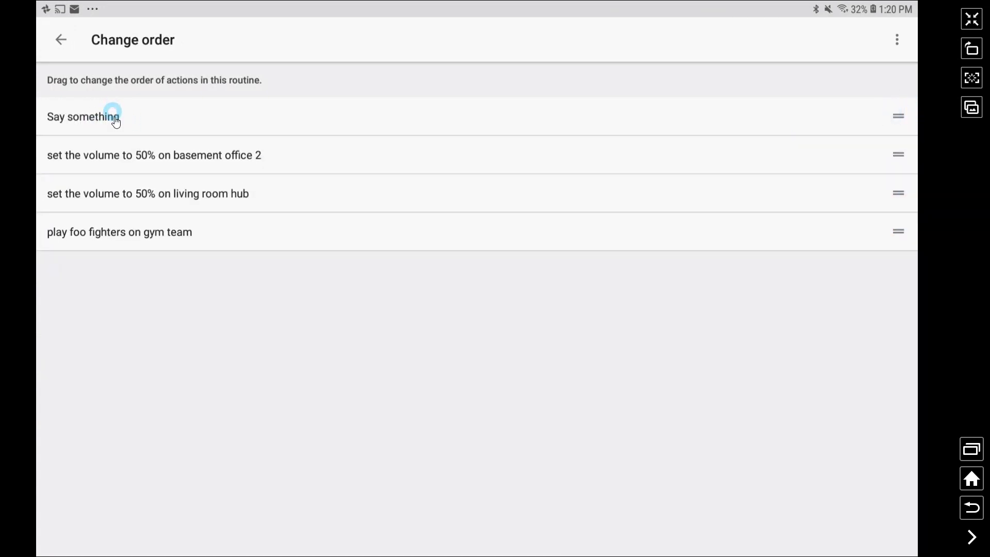
drag(116, 122, 156, 128)
click(59, 41)
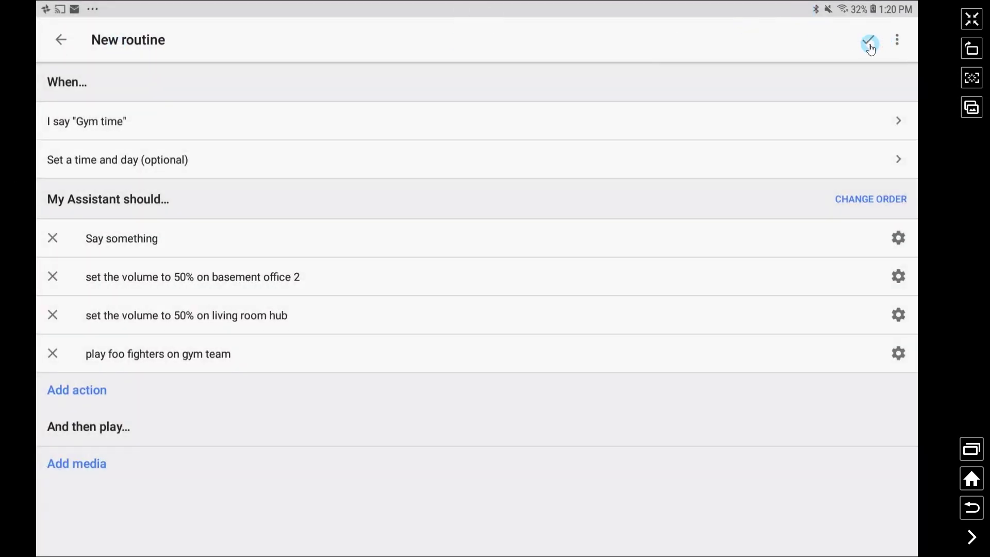
click(870, 41)
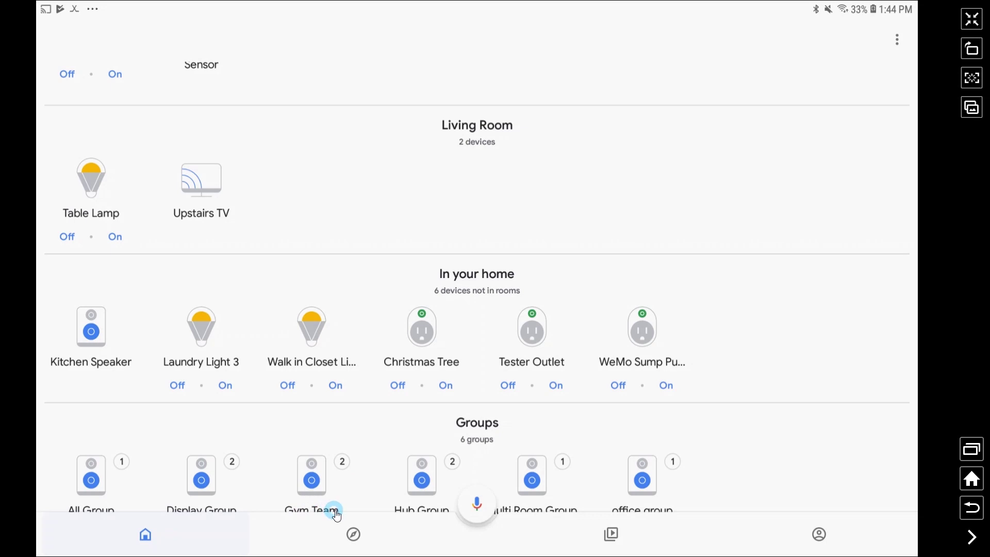
- Verify in Gym Team's settings that it holds Basement Office 2 and Living Room Hub
click(312, 491)
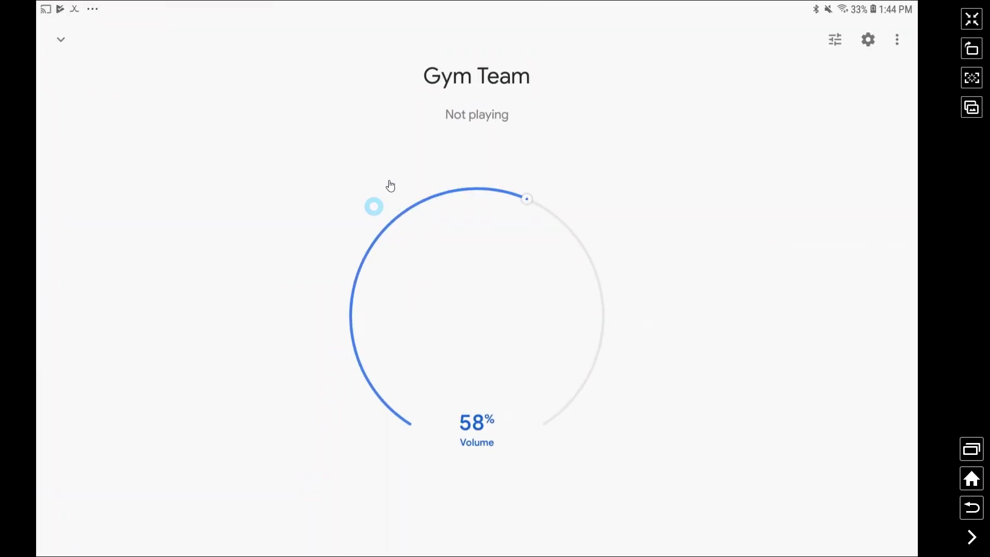
click(870, 40)
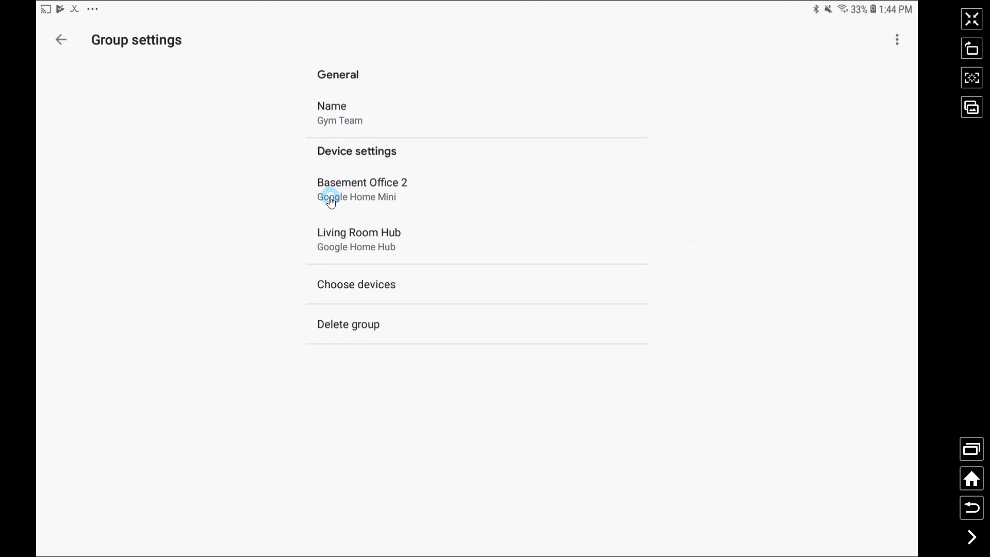
click(351, 294)
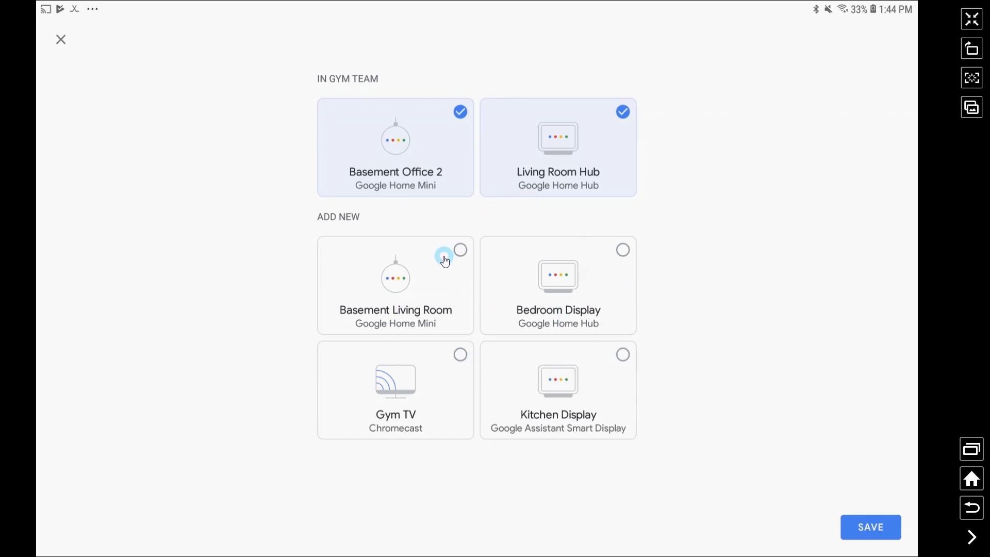
click(876, 527)
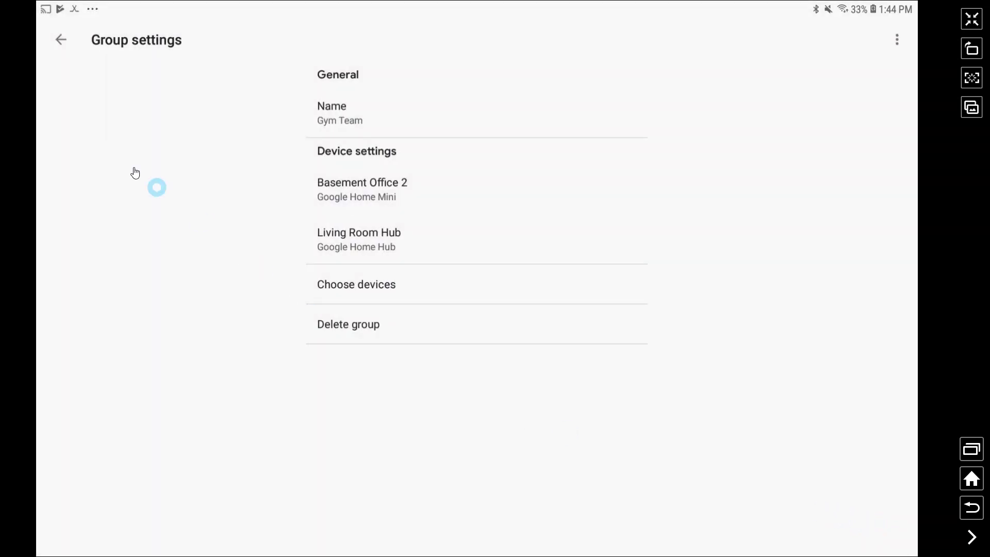
click(61, 39)
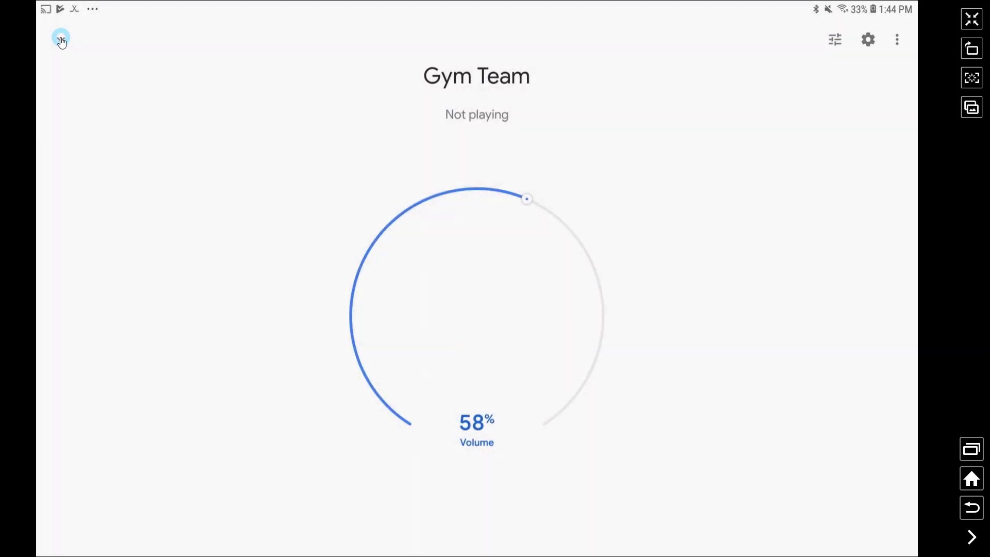
click(60, 40)
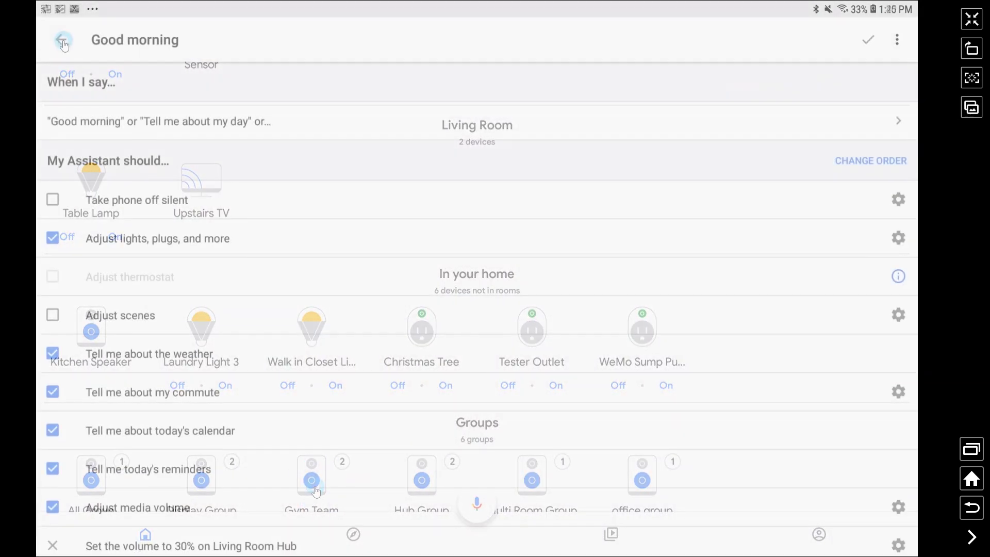
- Review the Good morning routine's 30% volume actions and country music on Hub Group
click(62, 41)
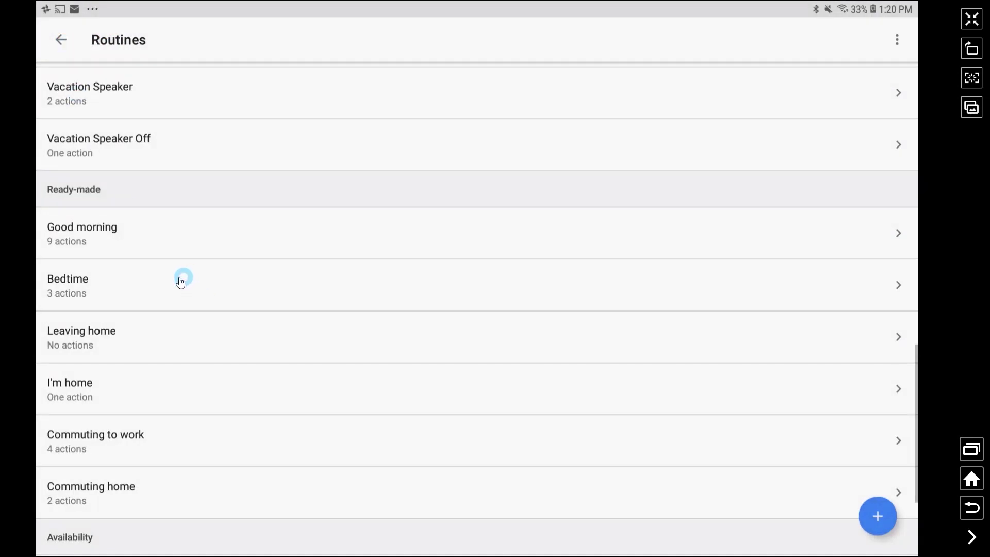
click(109, 242)
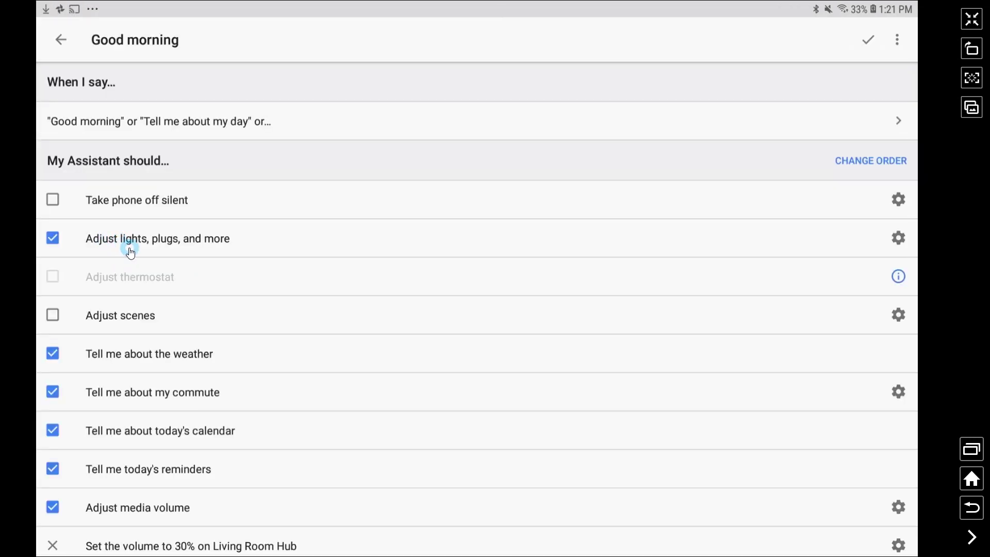
scroll(261, 259, down, 3)
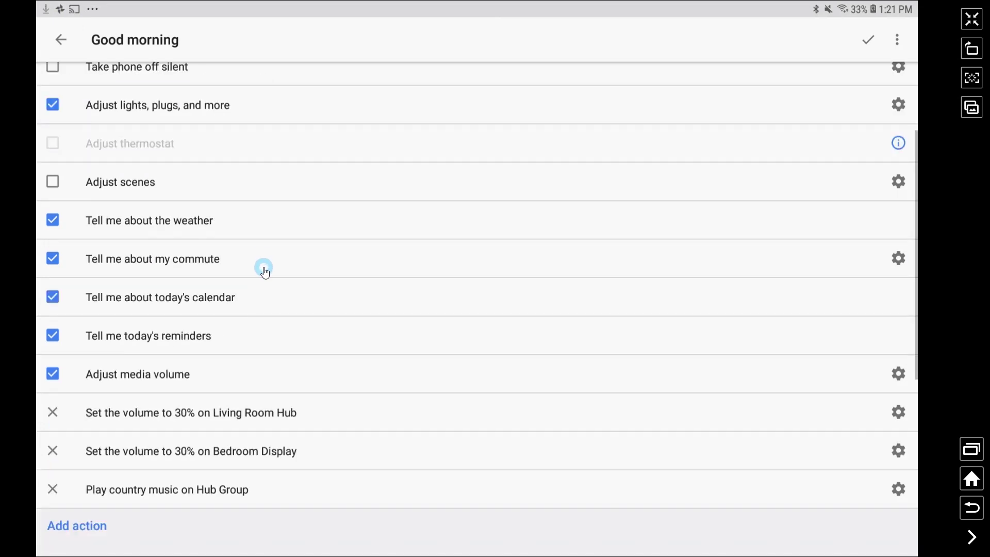
scroll(261, 263, down, 3)
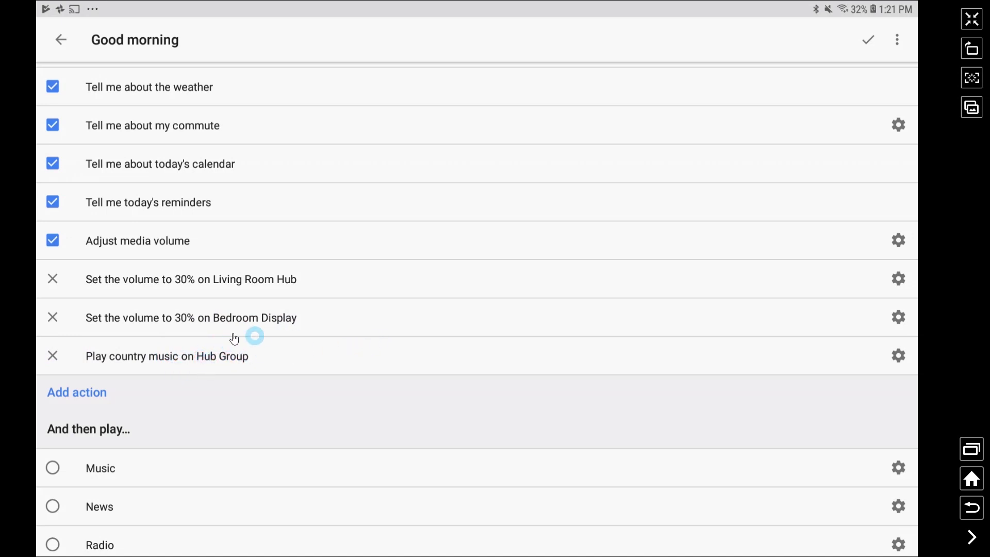
scroll(201, 338, down, 3)
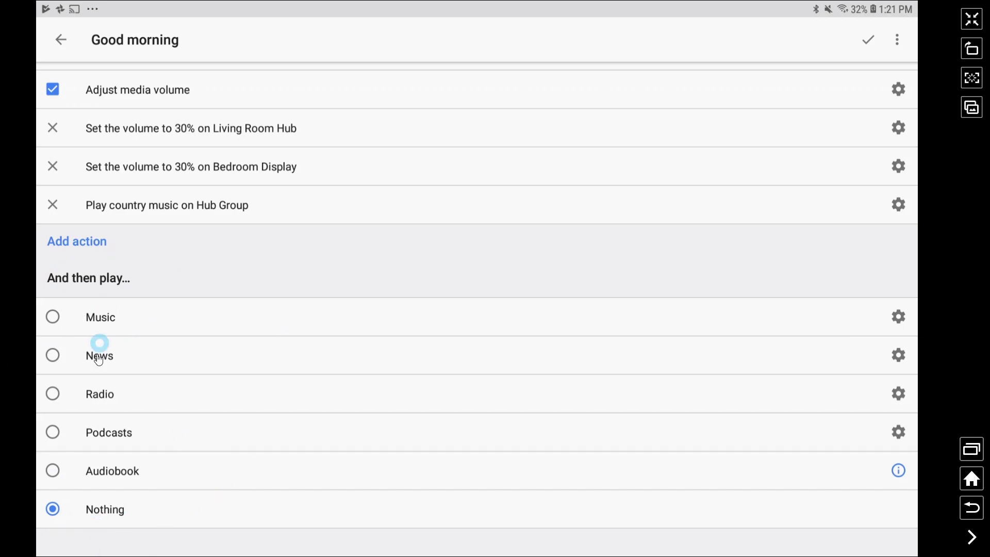
- Save the Good morning routine without changes
click(871, 39)
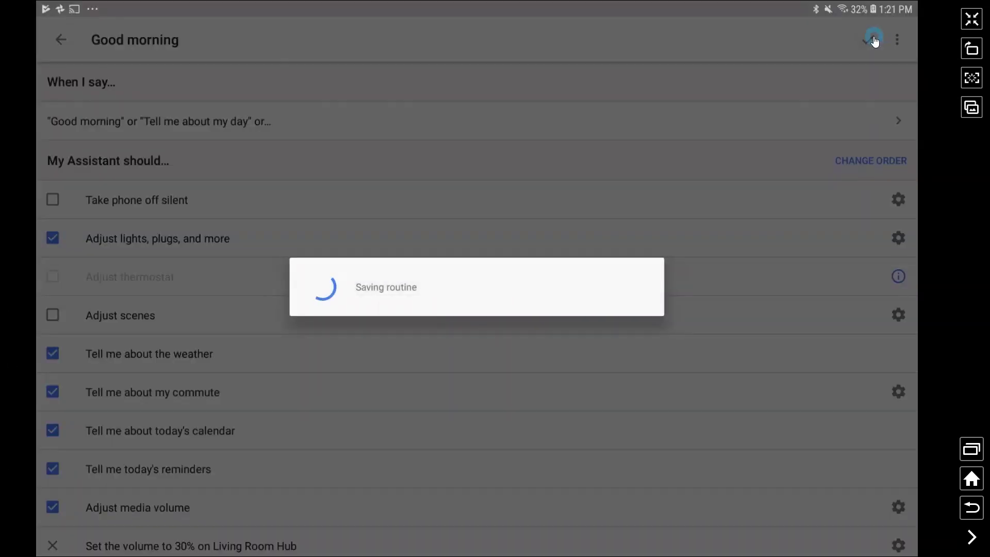